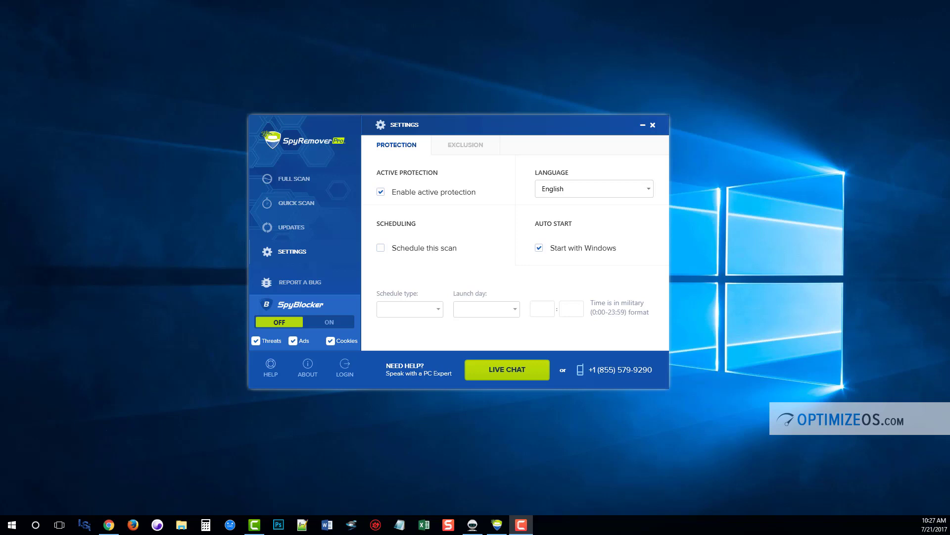
Show the Full Scan page with Programs, Cookies, Memory and Files checked.
{"action": "left_click", "coordinate": [292, 179]}
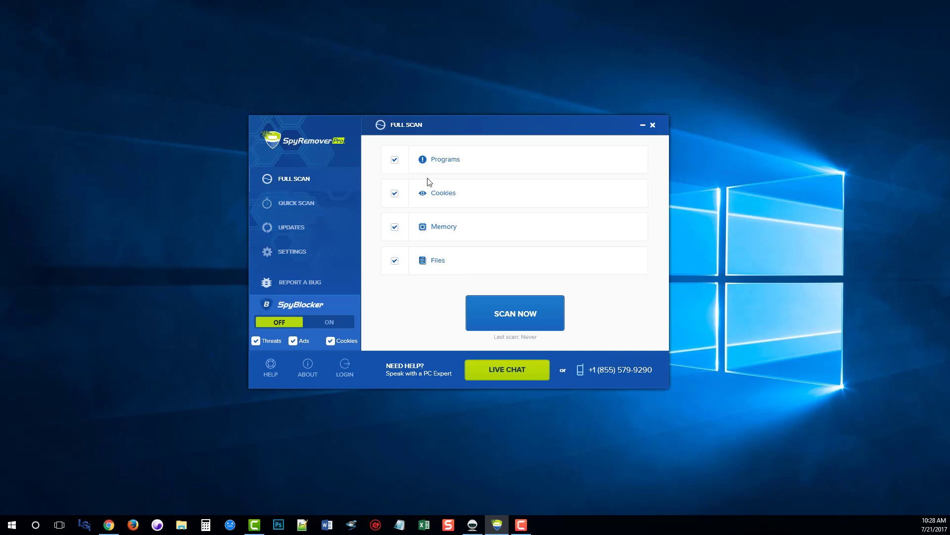
Visit the Quick Scan, Updates and Settings pages, then return to Full Scan.
{"action": "left_click", "coordinate": [297, 203]}
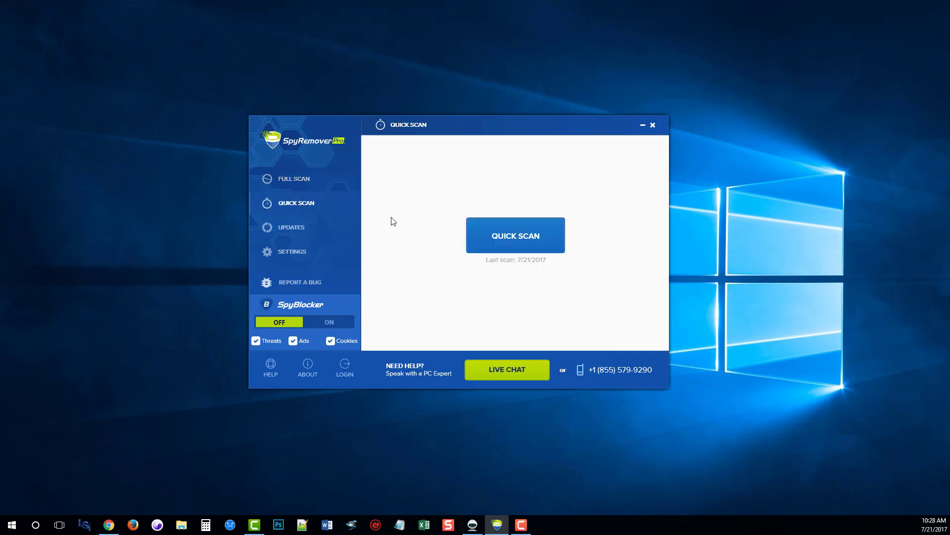
{"action": "left_click", "coordinate": [301, 226]}
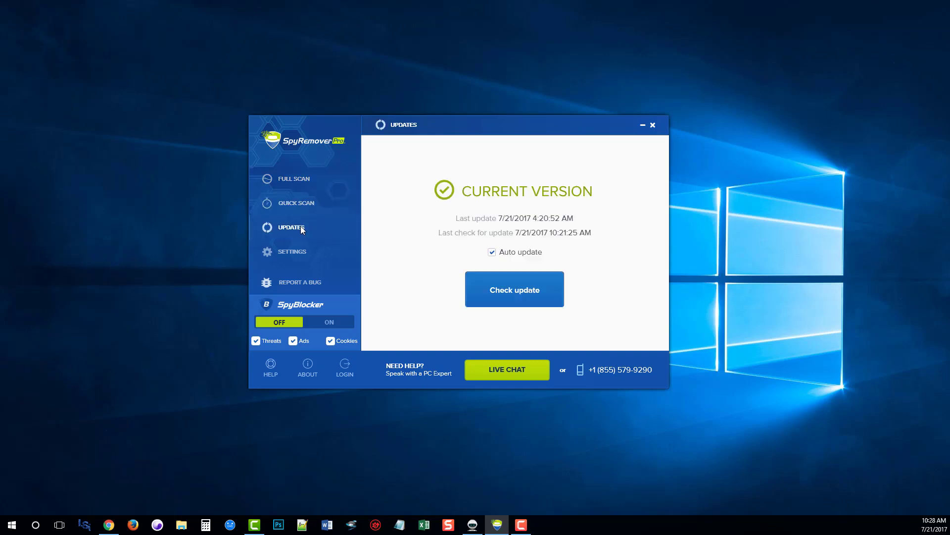
{"action": "left_click", "coordinate": [306, 254]}
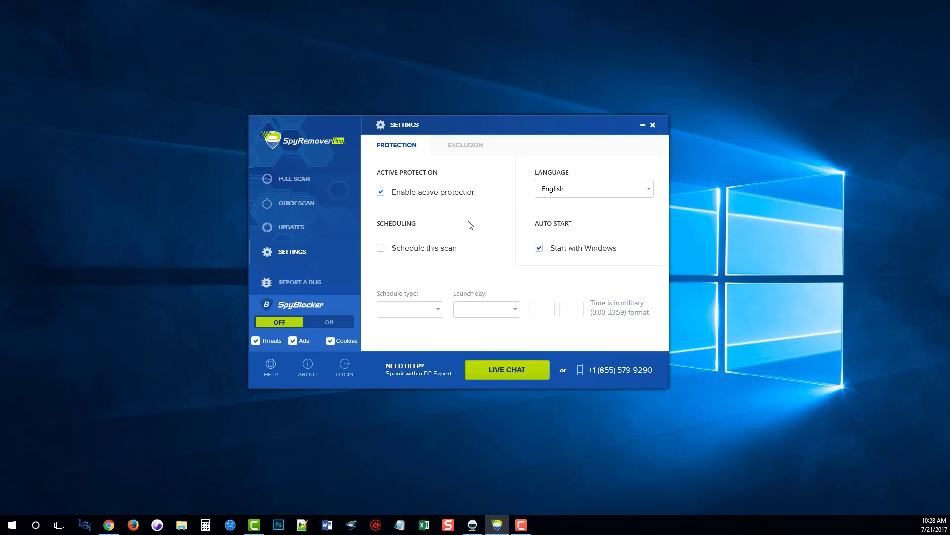
{"action": "left_click", "coordinate": [293, 179]}
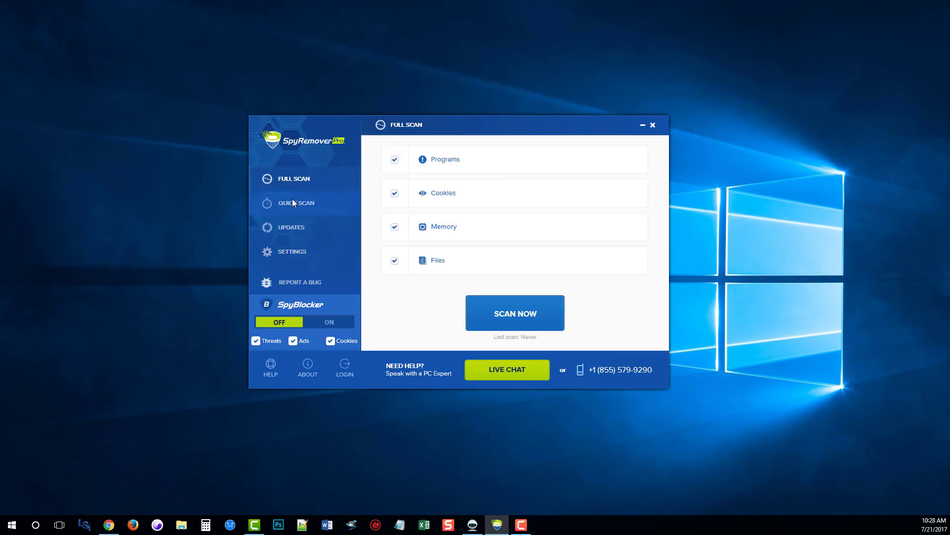
Run a quick scan, detecting PUA.DriverAgent, Adware.VGen and Malware.Gen.
{"action": "left_click", "coordinate": [294, 203]}
{"action": "left_click", "coordinate": [511, 235]}
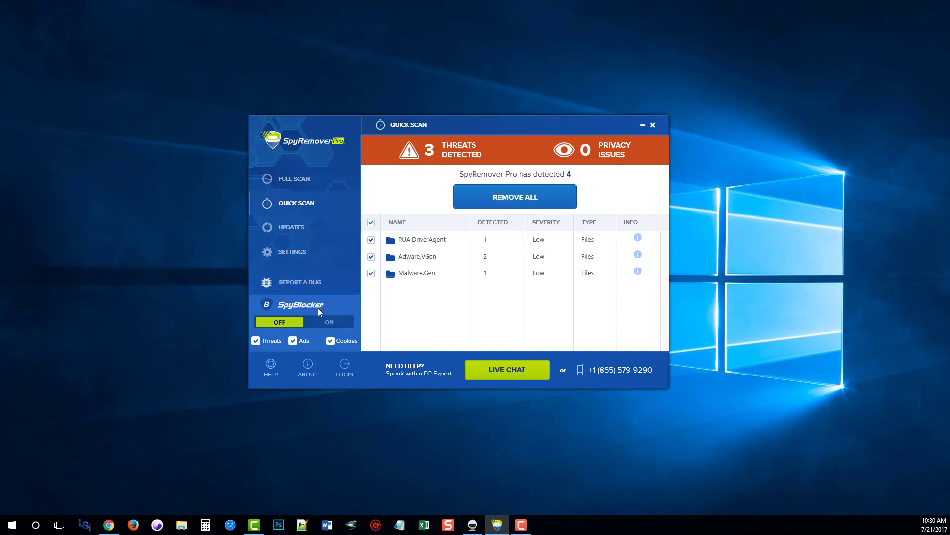
{"action": "left_click", "coordinate": [327, 322]}
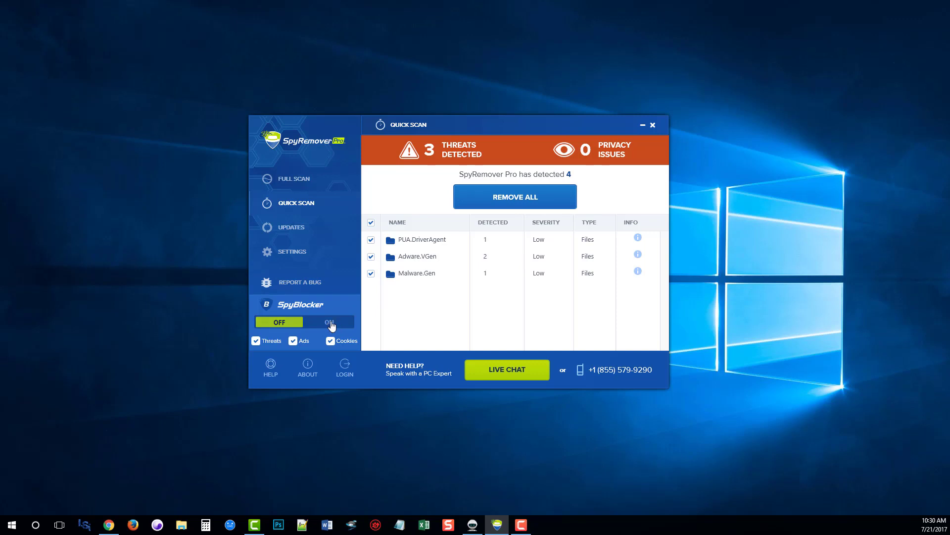